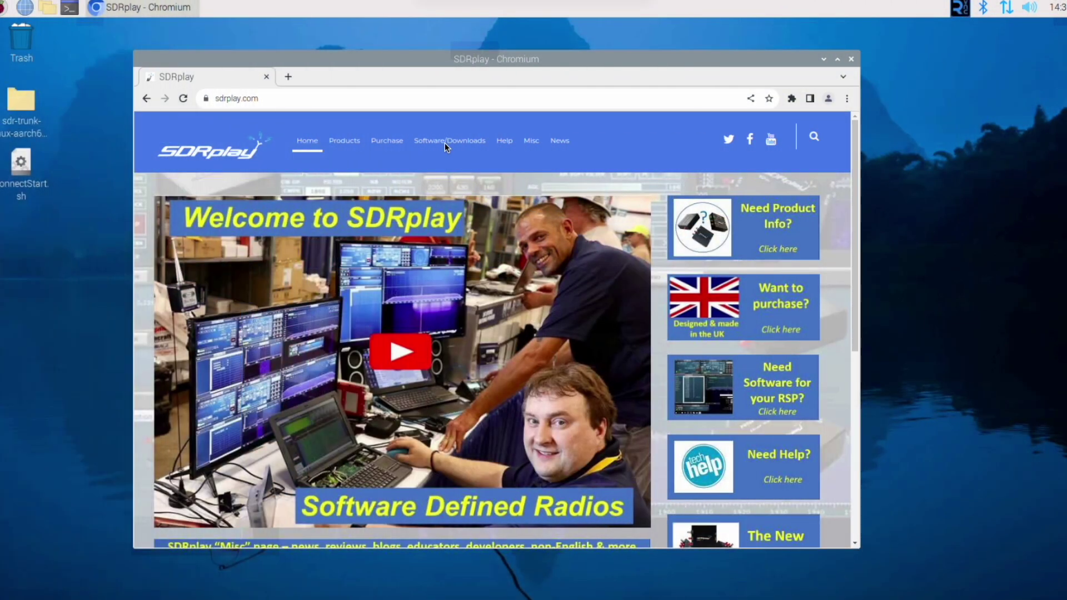
# Step: Open the SDRconnect page from the SDRplay site's Software/Downloads menu
pyautogui.moveTo(451, 140)
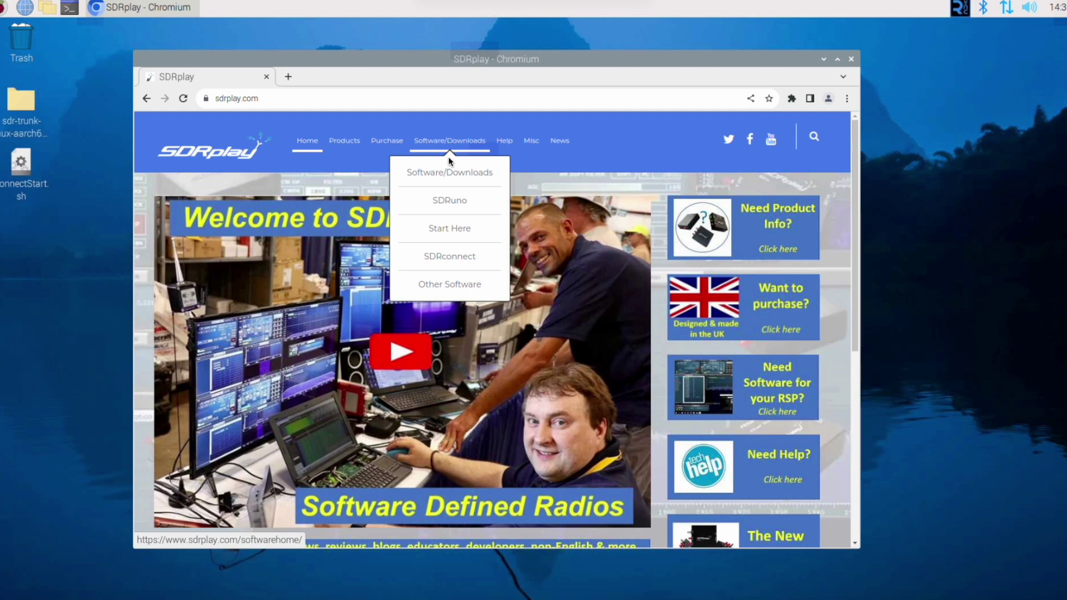
pyautogui.click(450, 257)
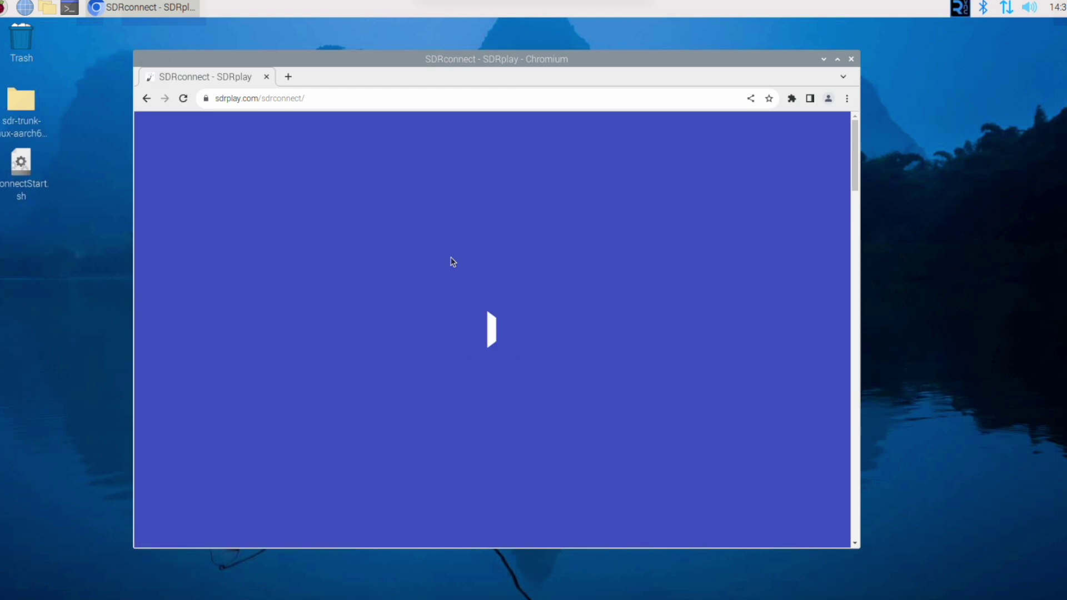
# Step: Download the SDRconnect Linux arm64 installer and keep it despite the browser warning
pyautogui.scroll(-20, 451, 261)
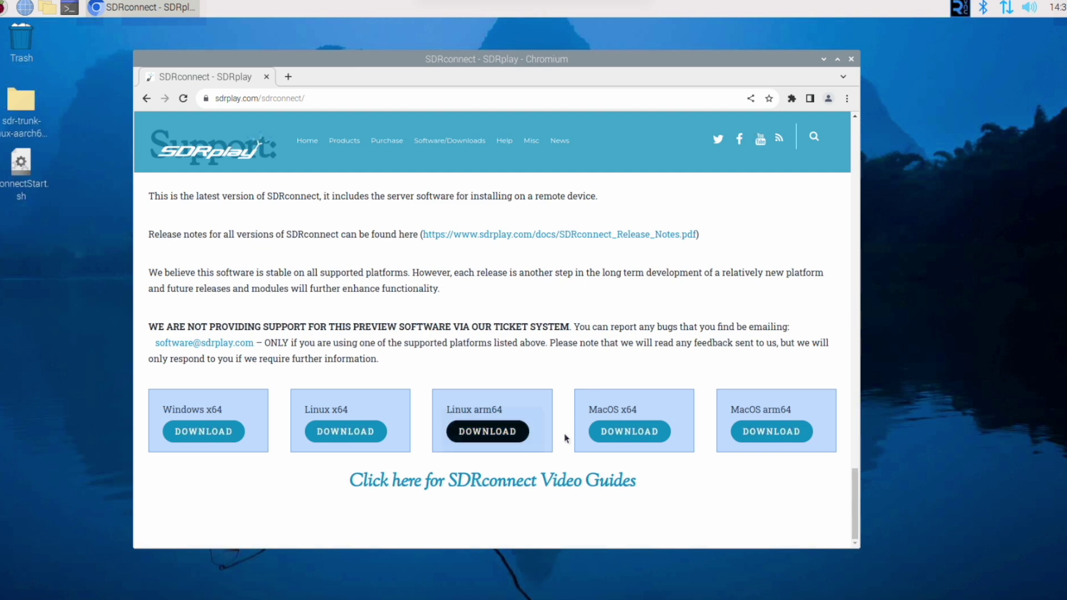
pyautogui.click(490, 433)
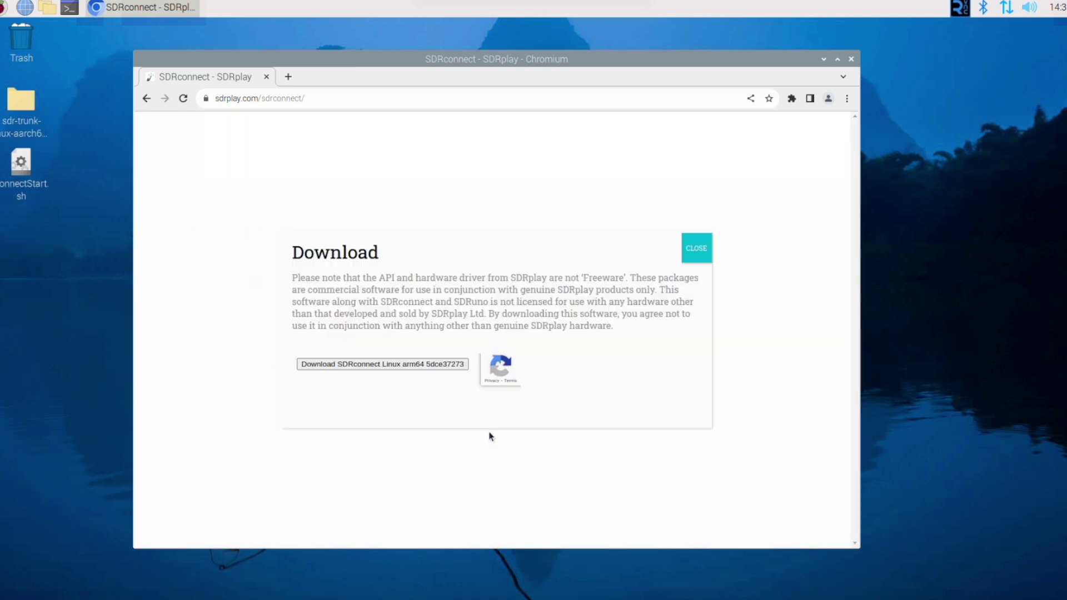
pyautogui.click(387, 365)
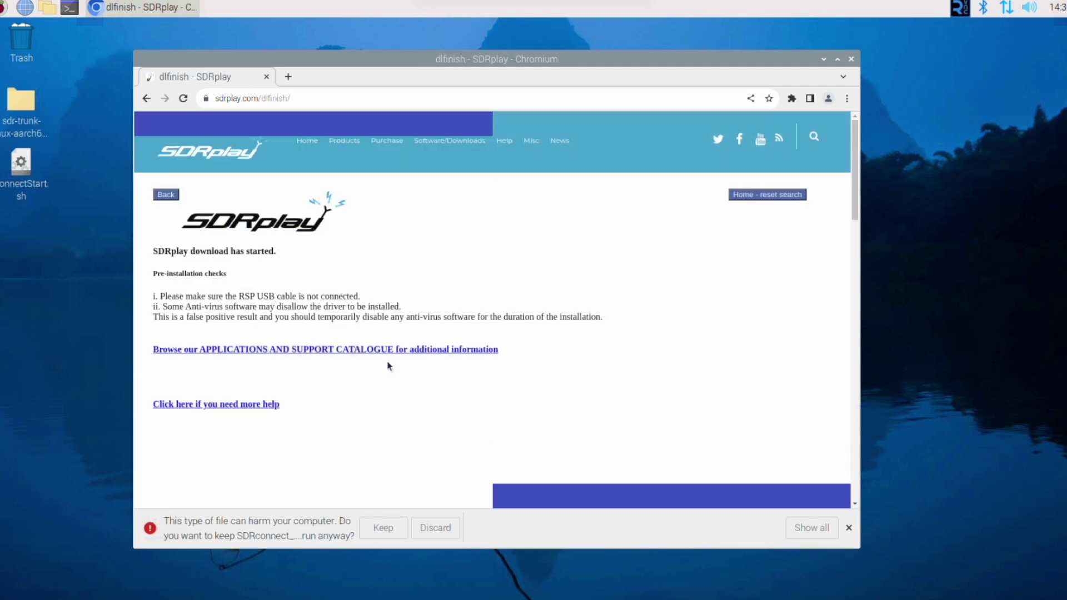
pyautogui.click(384, 527)
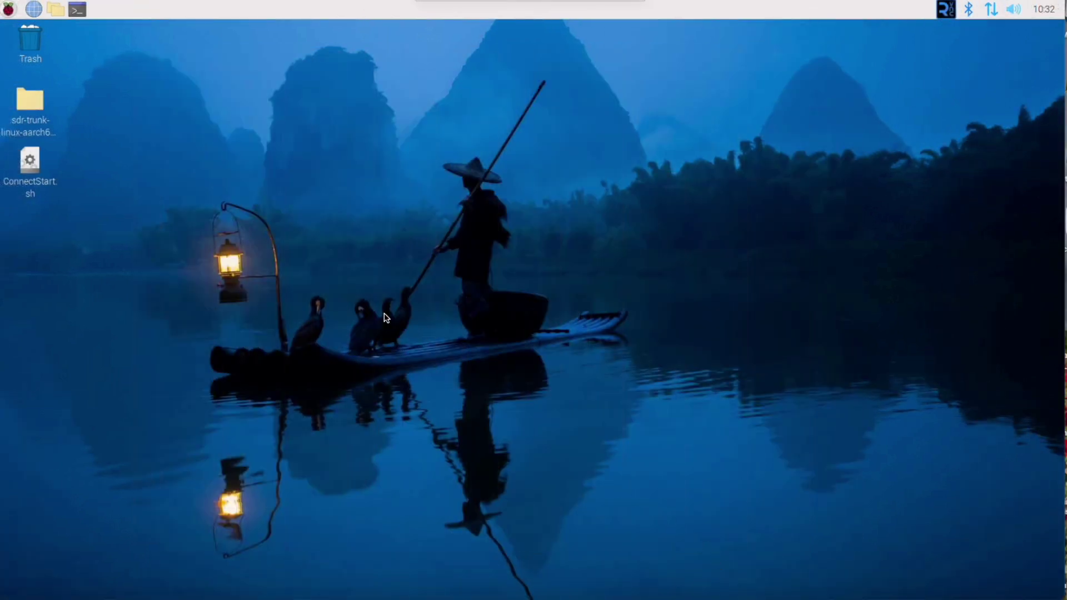
# Step: Open the Downloads folder in the file manager and select the SDRconnect .run installer
pyautogui.click(56, 9)
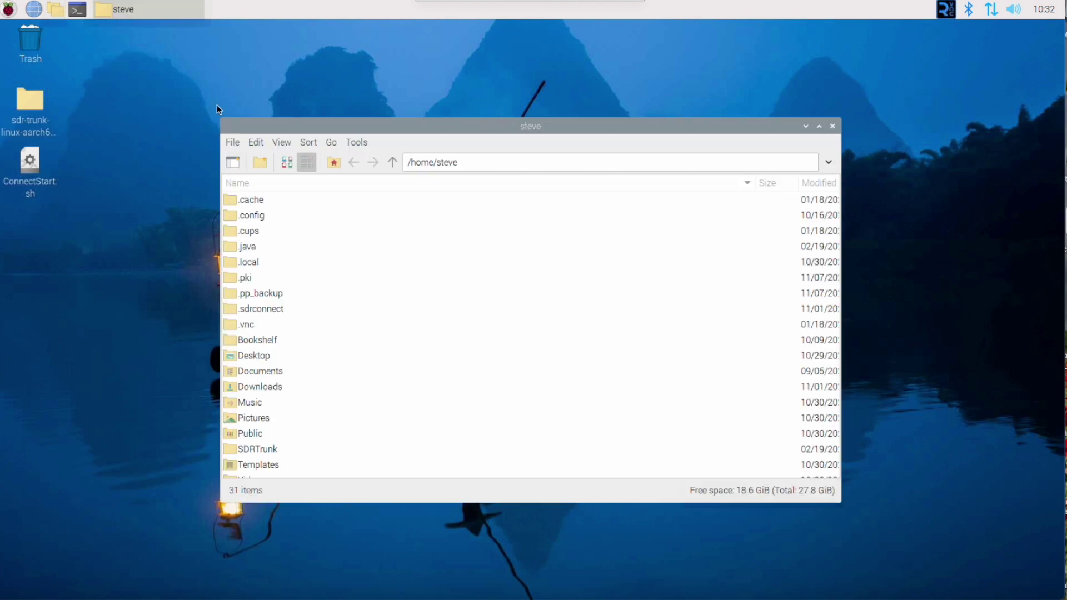
pyautogui.doubleClick(250, 387)
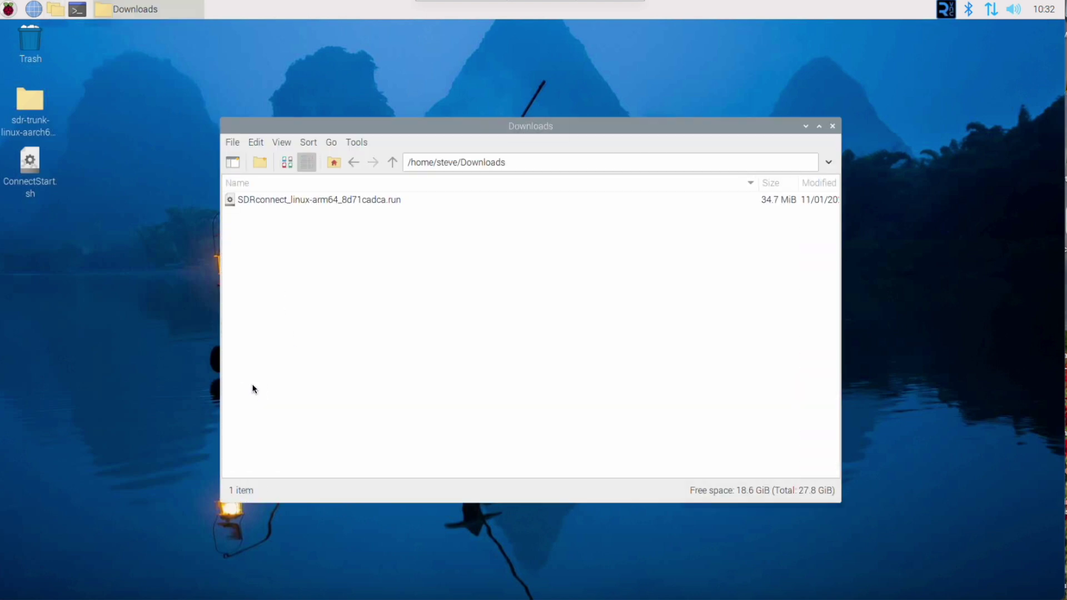
pyautogui.click(307, 204)
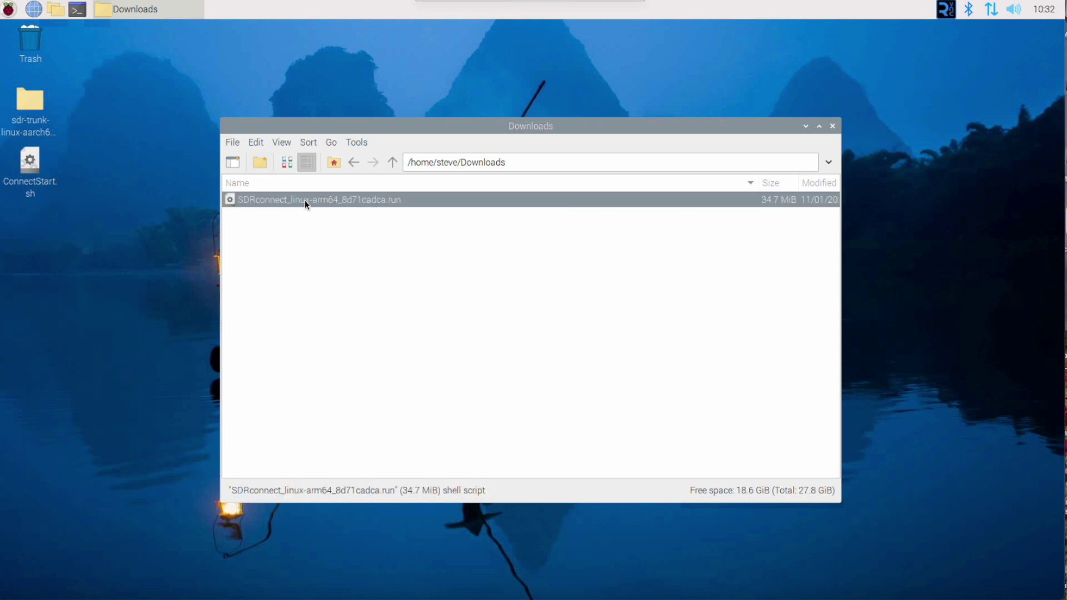
# Step: Set the installer's Execute permission to Anyone in its Properties dialog
pyautogui.rightClick(305, 202)
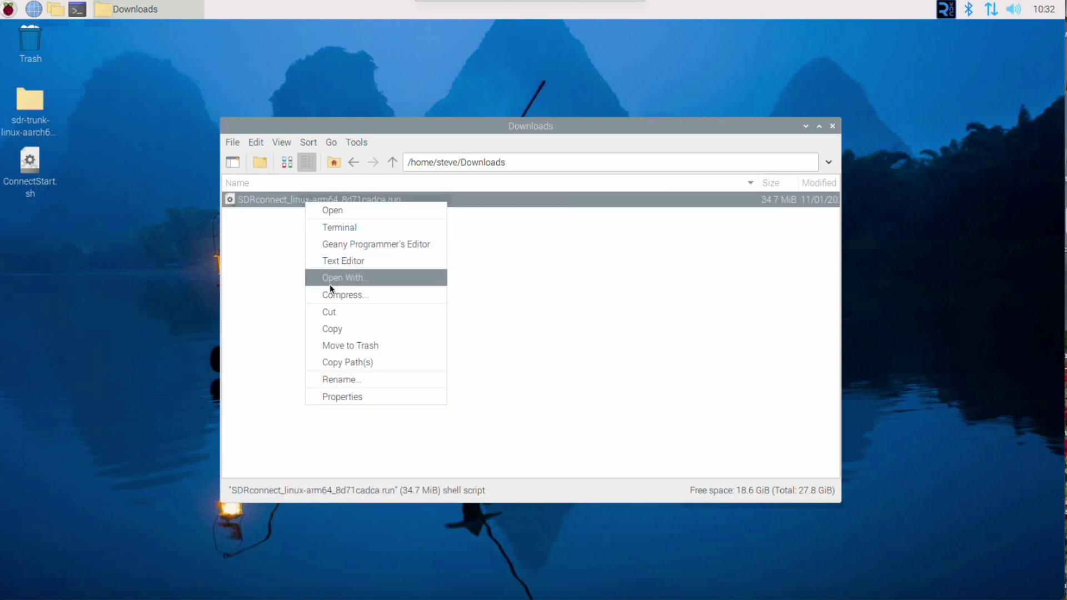
pyautogui.click(355, 396)
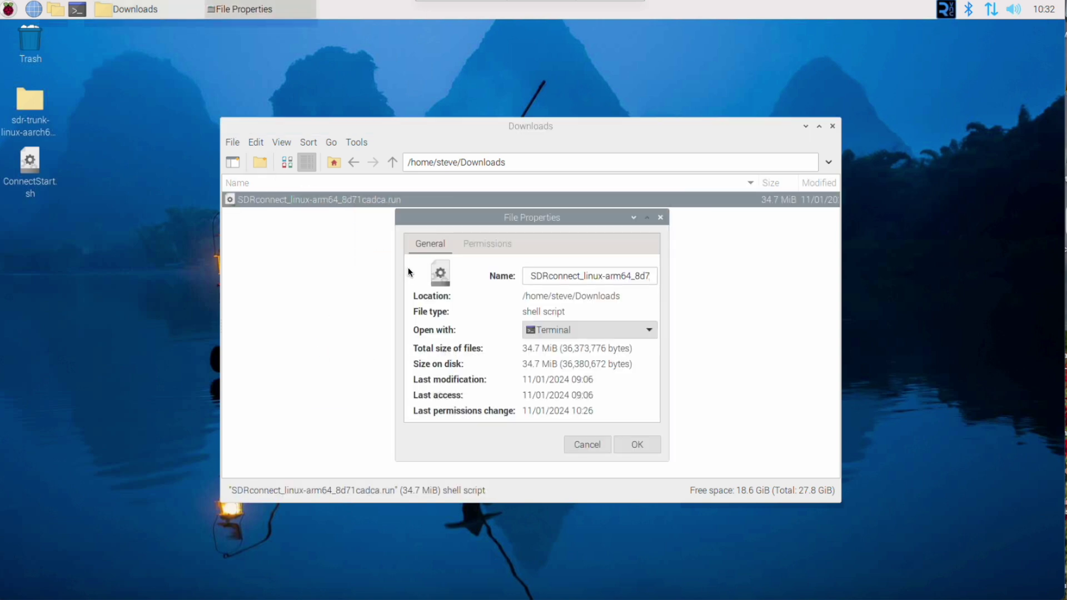
pyautogui.click(489, 250)
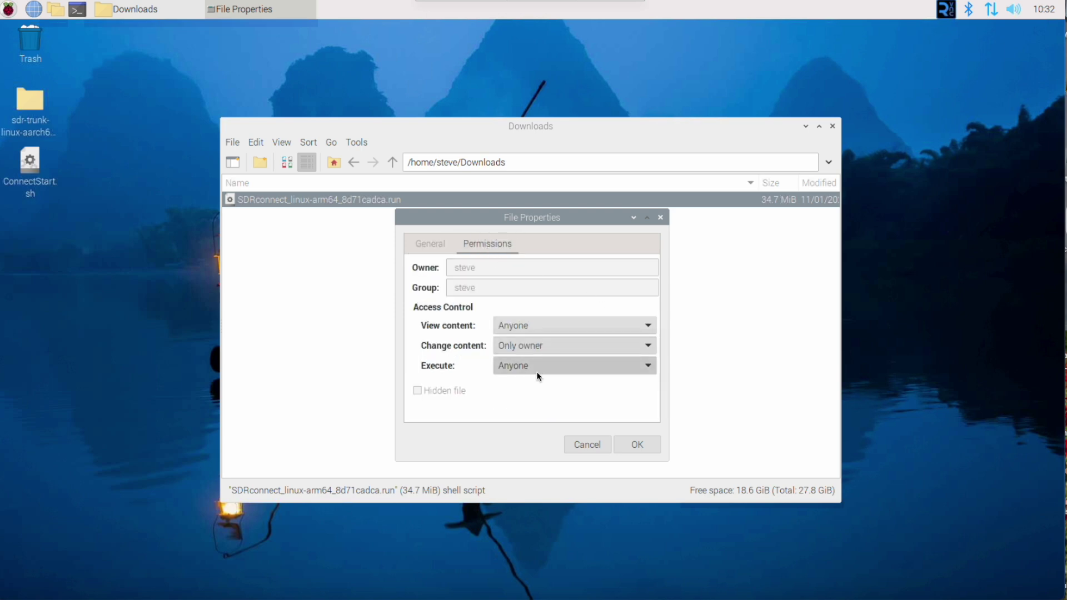
pyautogui.click(649, 365)
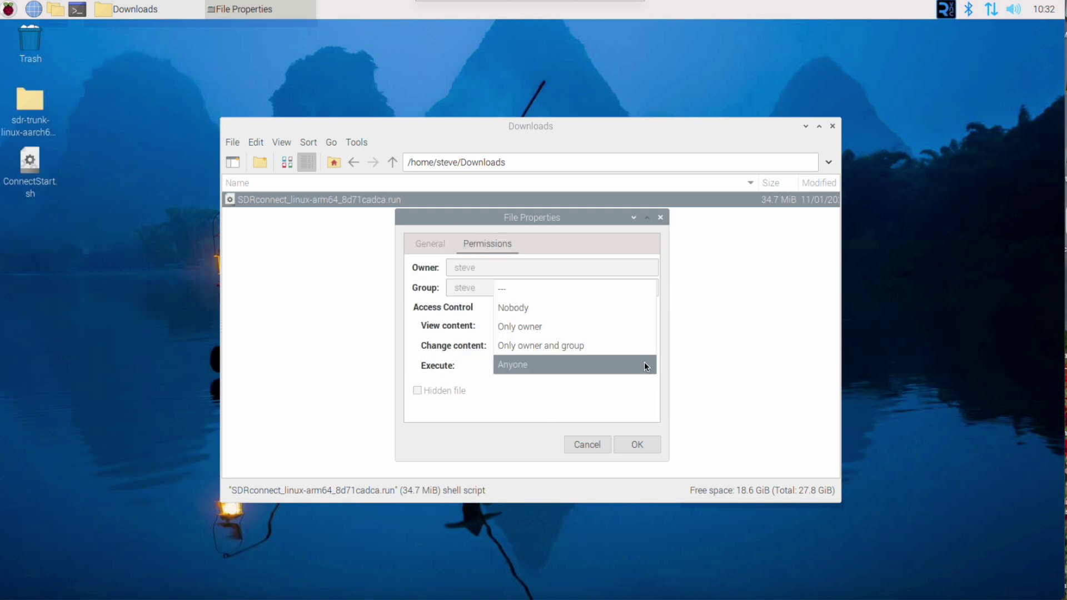
pyautogui.click(531, 367)
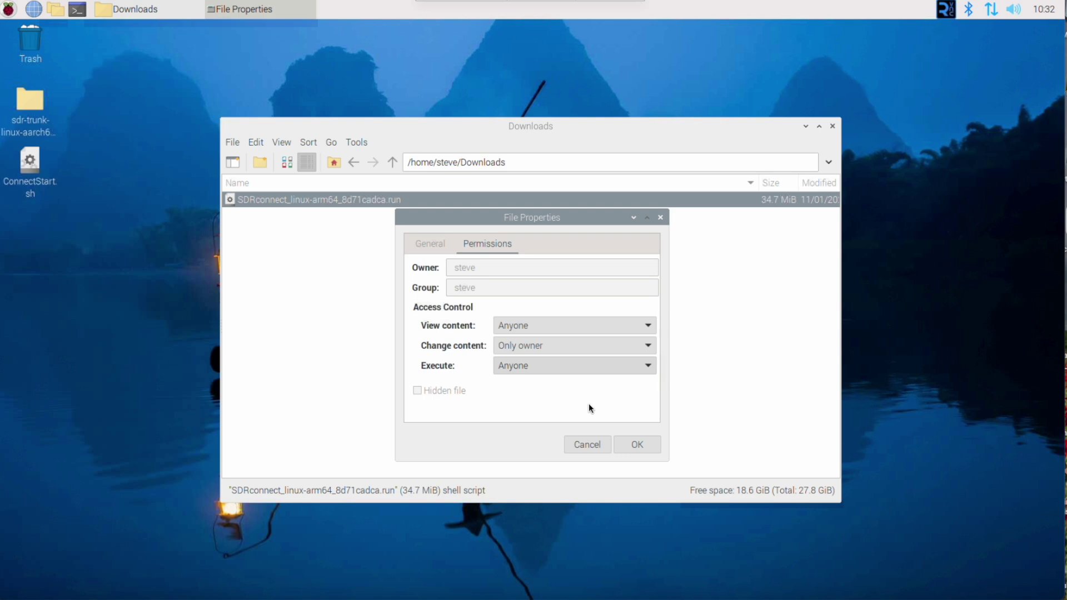
pyautogui.click(638, 445)
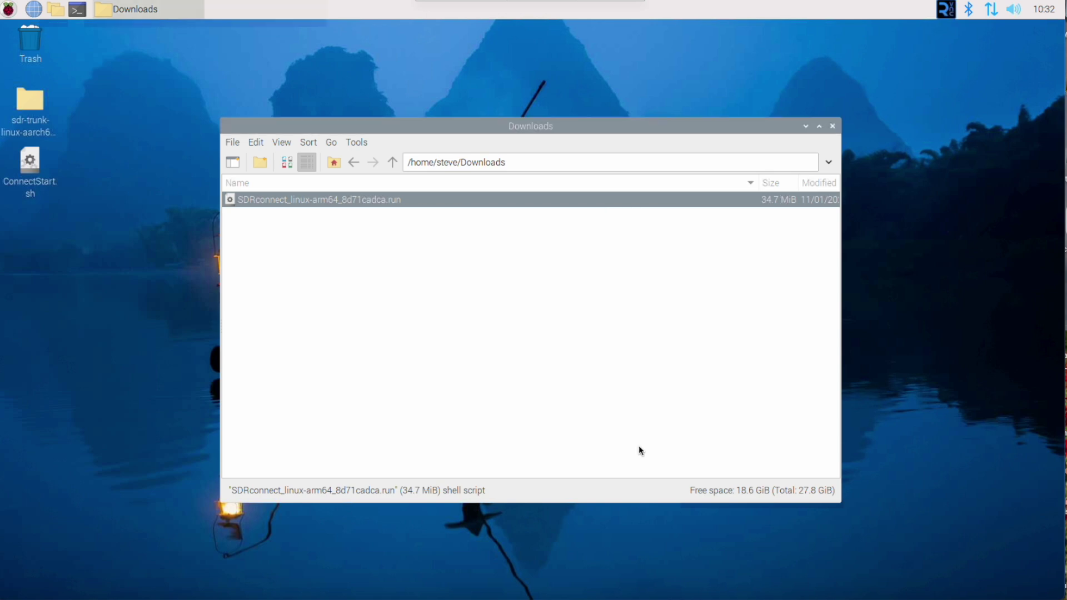
pyautogui.rightClick(287, 204)
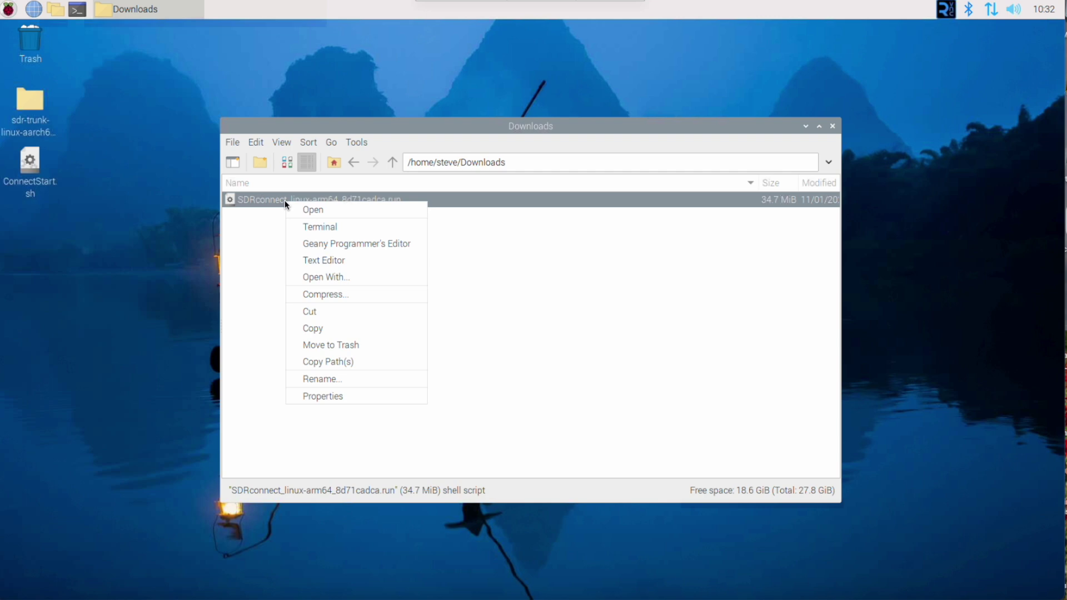
# Step: Run the installer in a terminal and accept the licence agreement
pyautogui.press('Down')
pyautogui.press('Return')
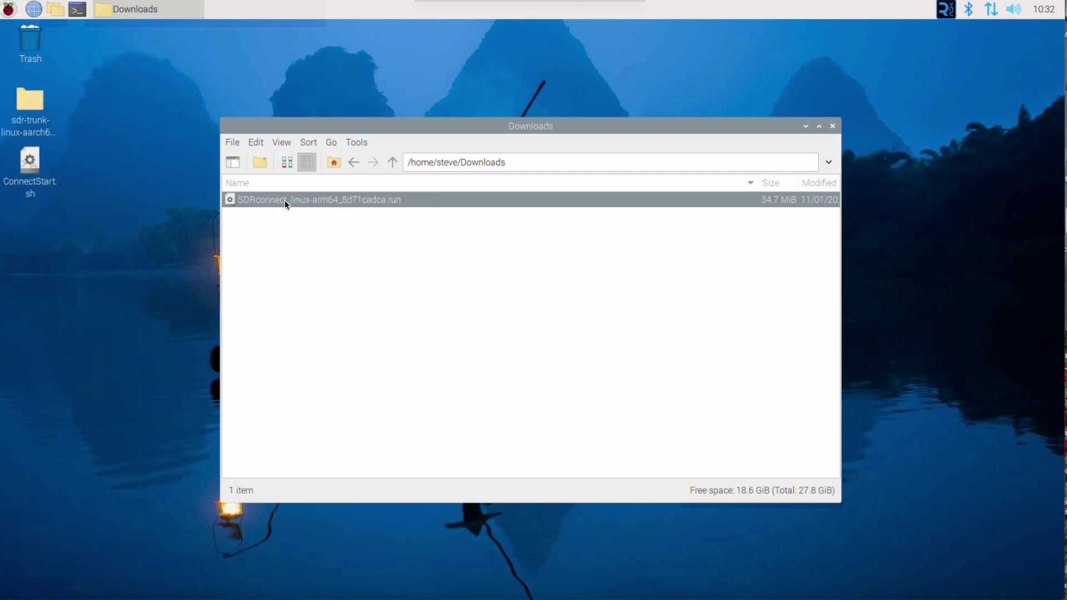
pyautogui.moveTo(198, 348); pyautogui.dragTo(416, 201)
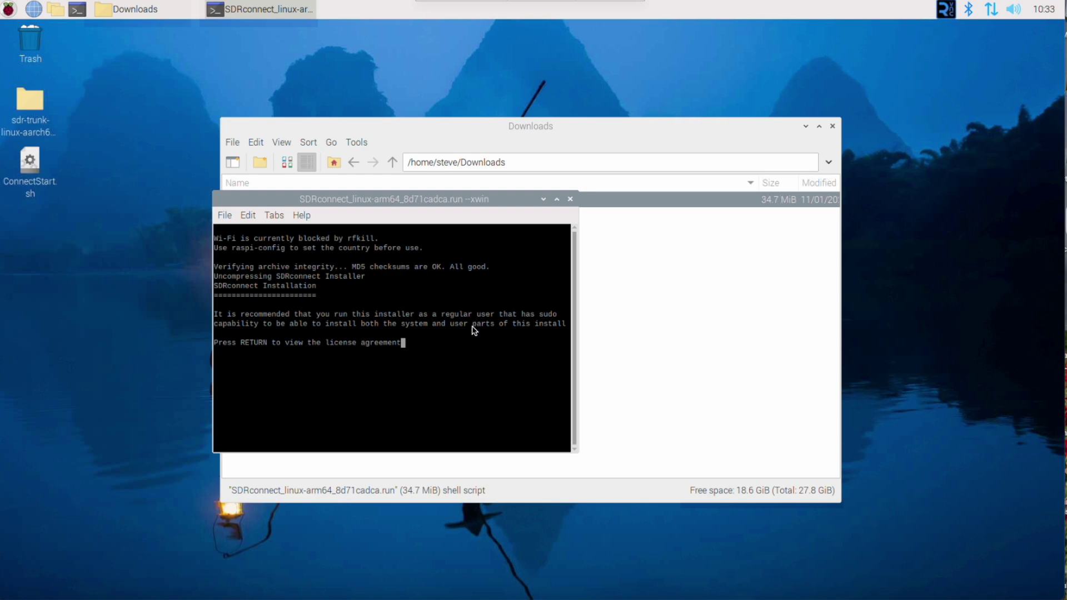
pyautogui.press('Return')
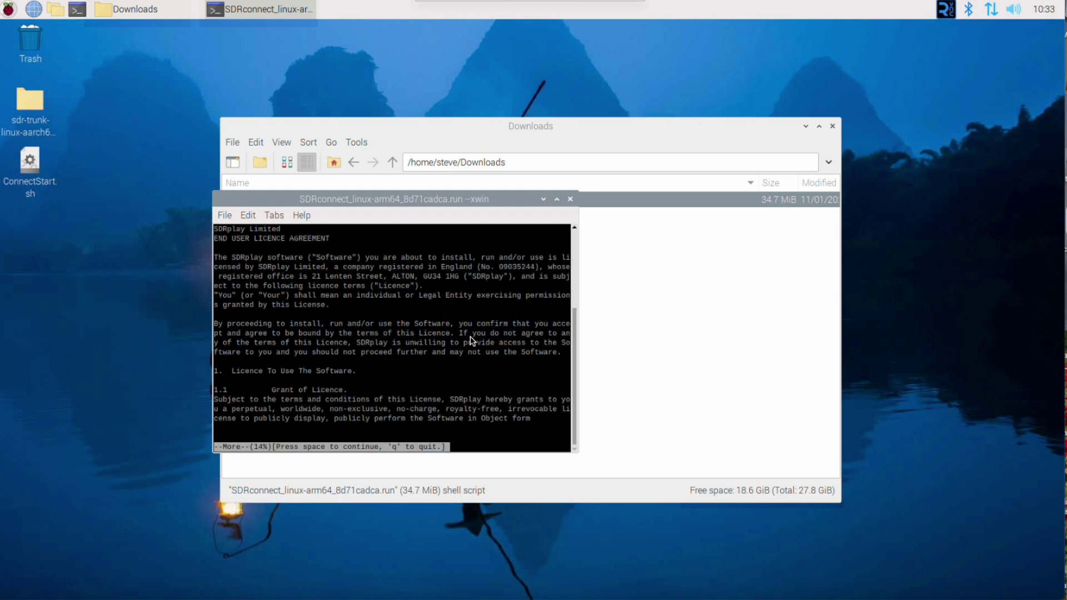
pyautogui.press('q')
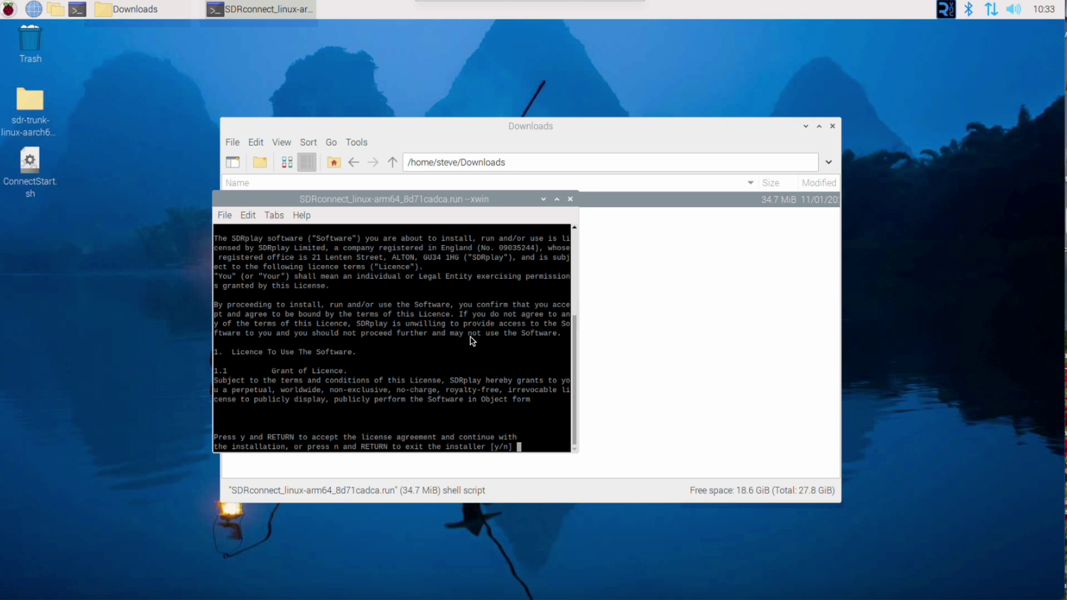
pyautogui.write('y')
pyautogui.press('Return')
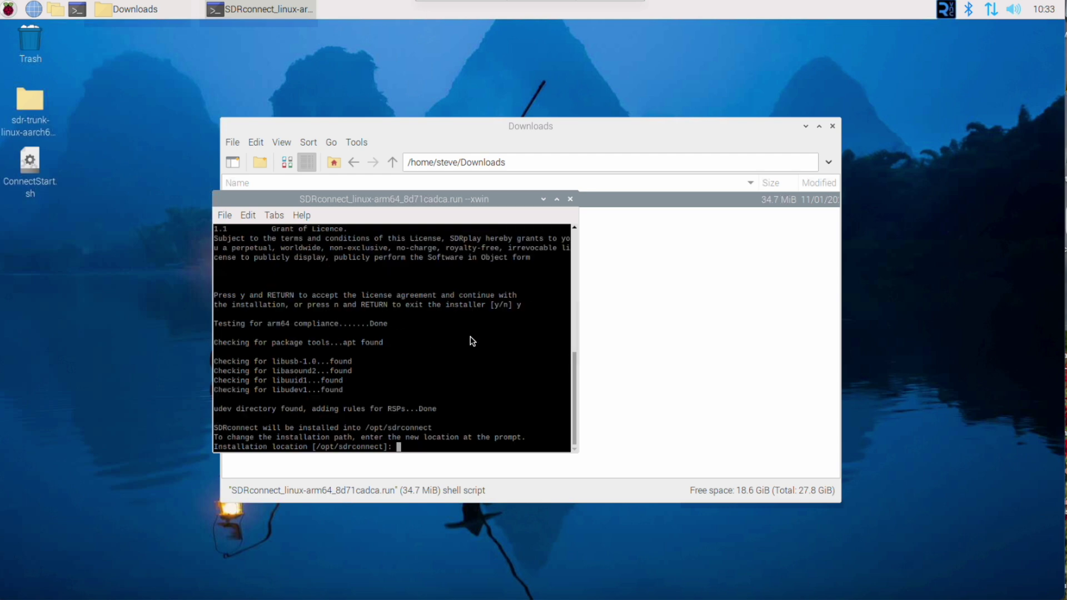
# Step: Accept the default /opt/sdrconnect install location and confirm the installation
pyautogui.press('Return')
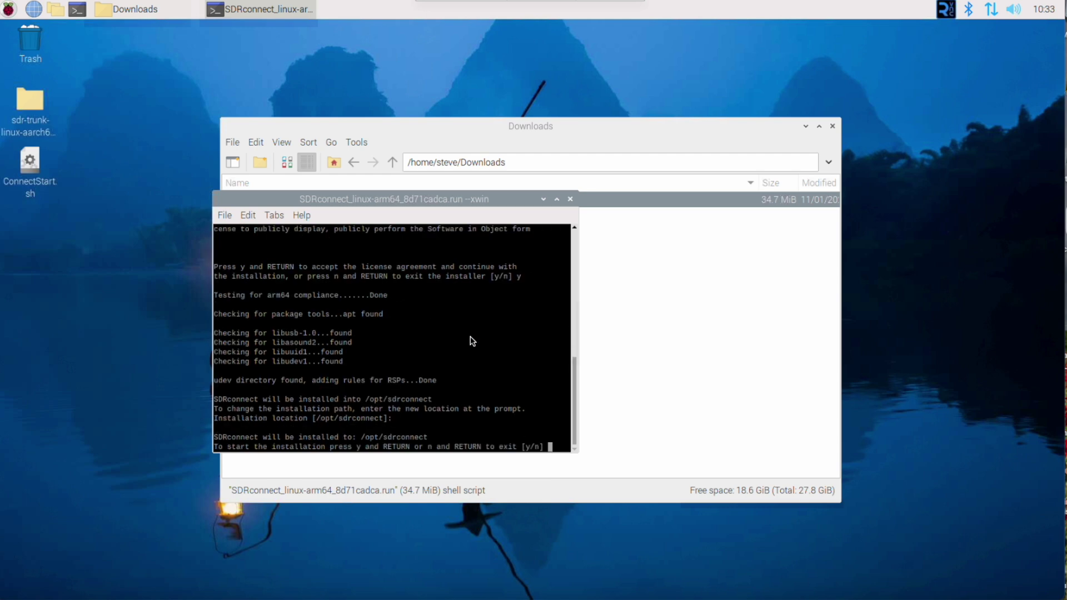
pyautogui.write('y')
pyautogui.press('Return')
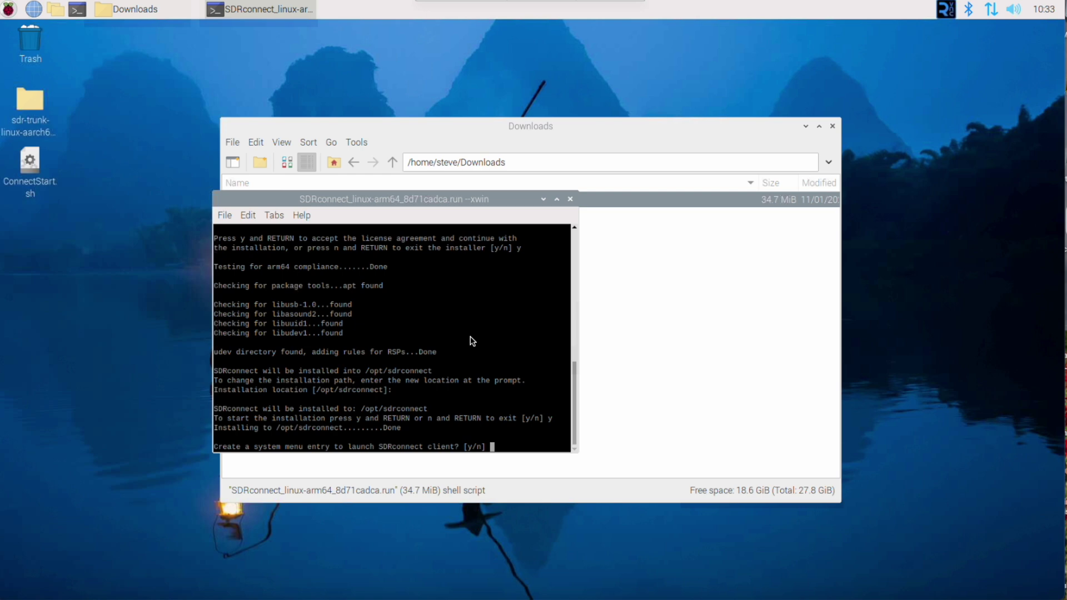
# Step: Answer yes to adding a menu entry and to running the server as a background service
pyautogui.write('y')
pyautogui.press('Return')
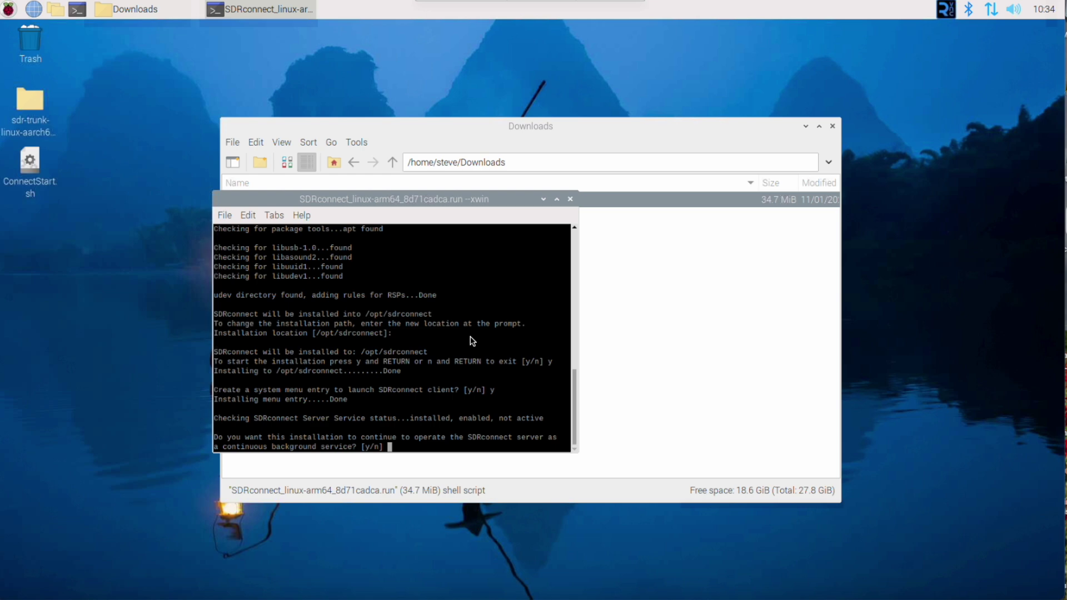
pyautogui.write('y')
pyautogui.press('Return')
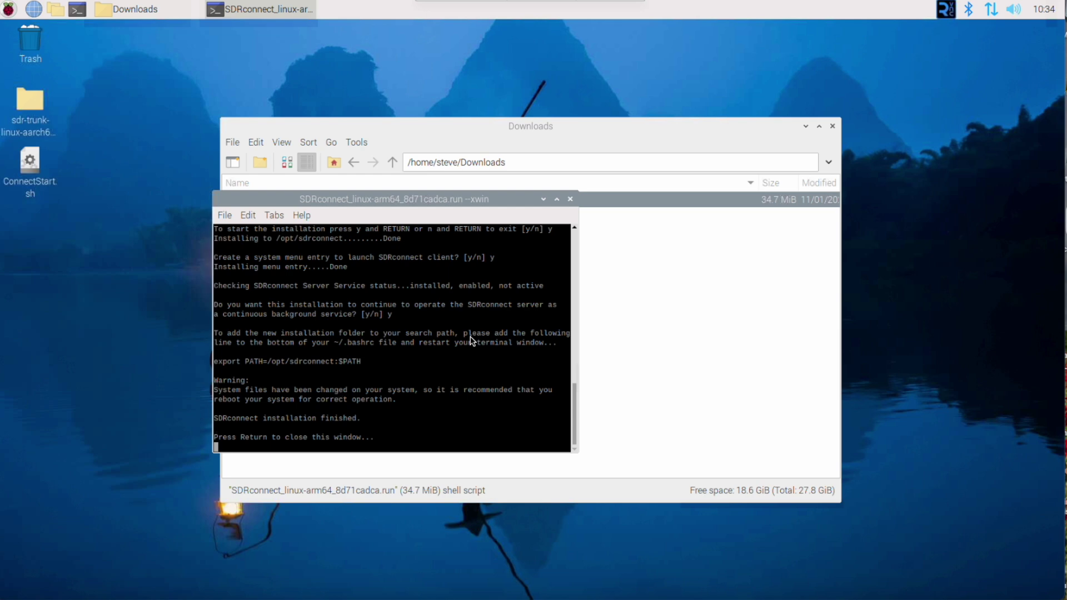
pyautogui.press('Return')
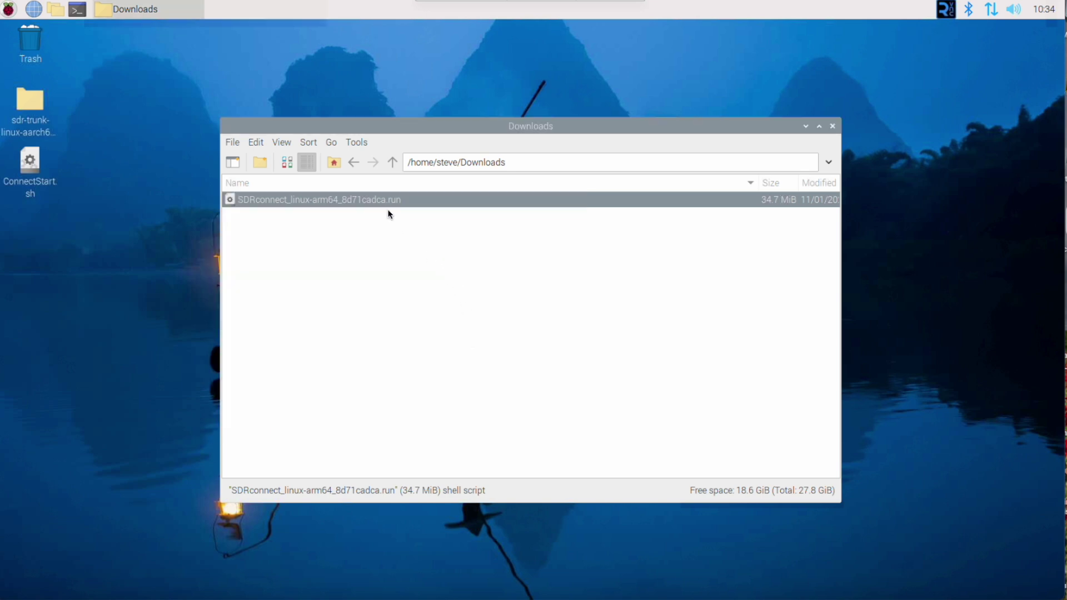
# Step: Reboot the Raspberry Pi from the applications menu's shutdown options
pyautogui.click(12, 13)
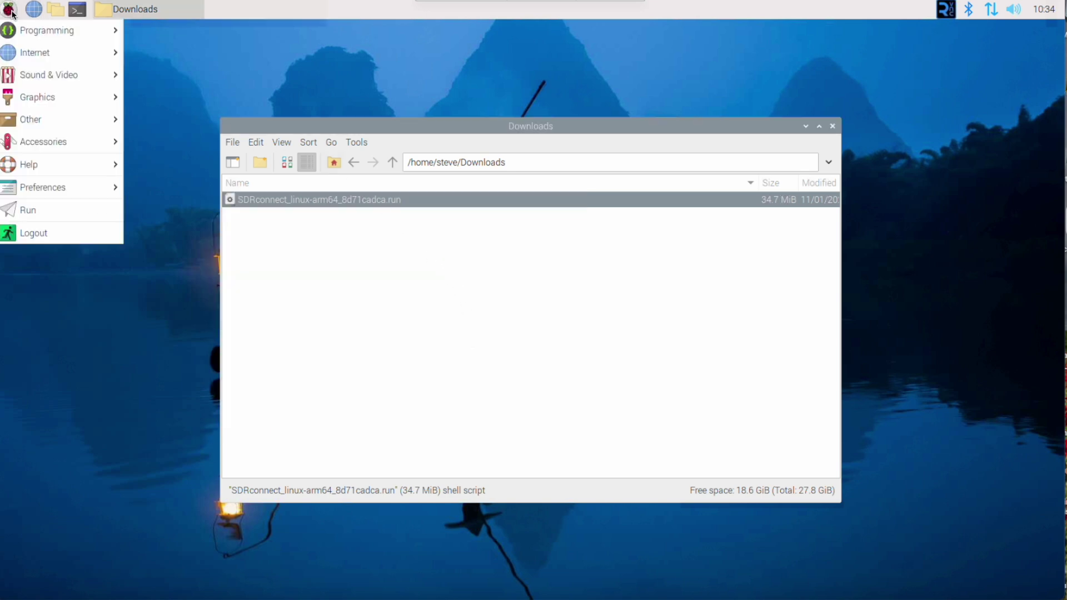
pyautogui.click(47, 233)
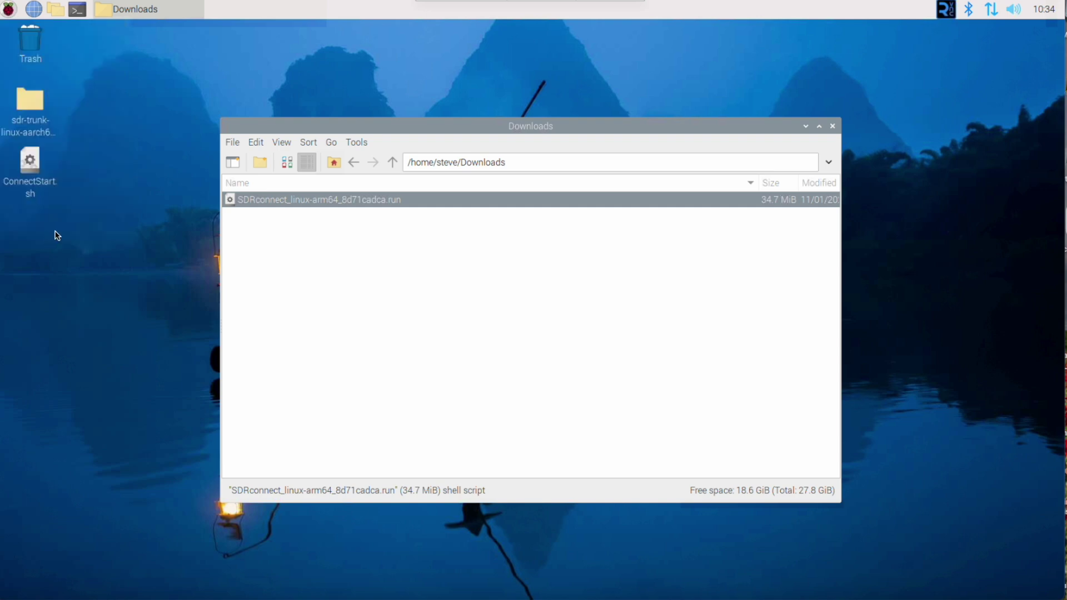
pyautogui.click(532, 326)
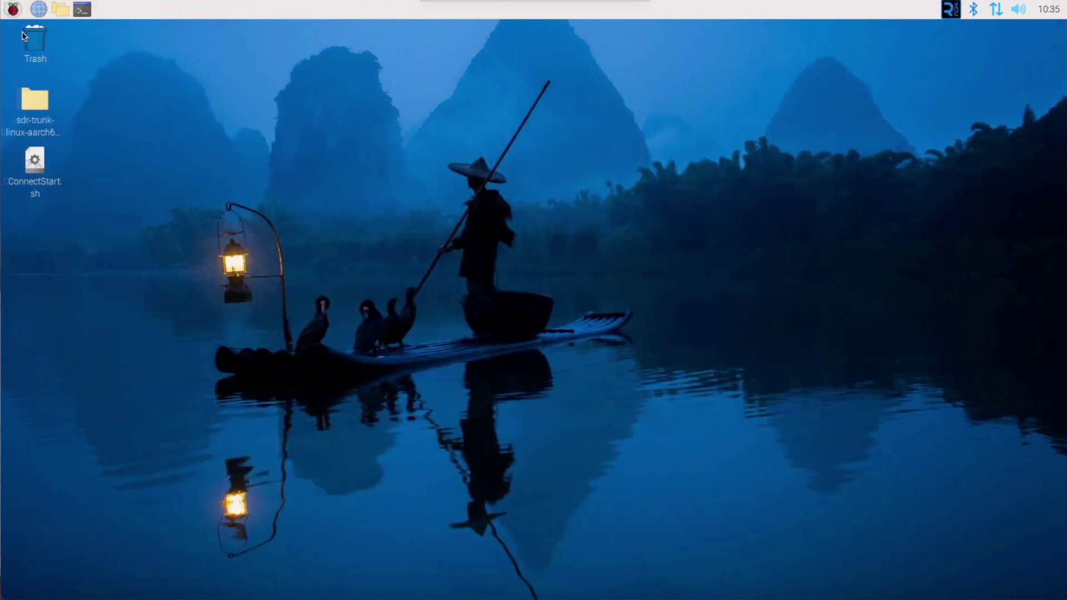
# Step: Launch the SDRconnect client from the applications menu
pyautogui.click(13, 10)
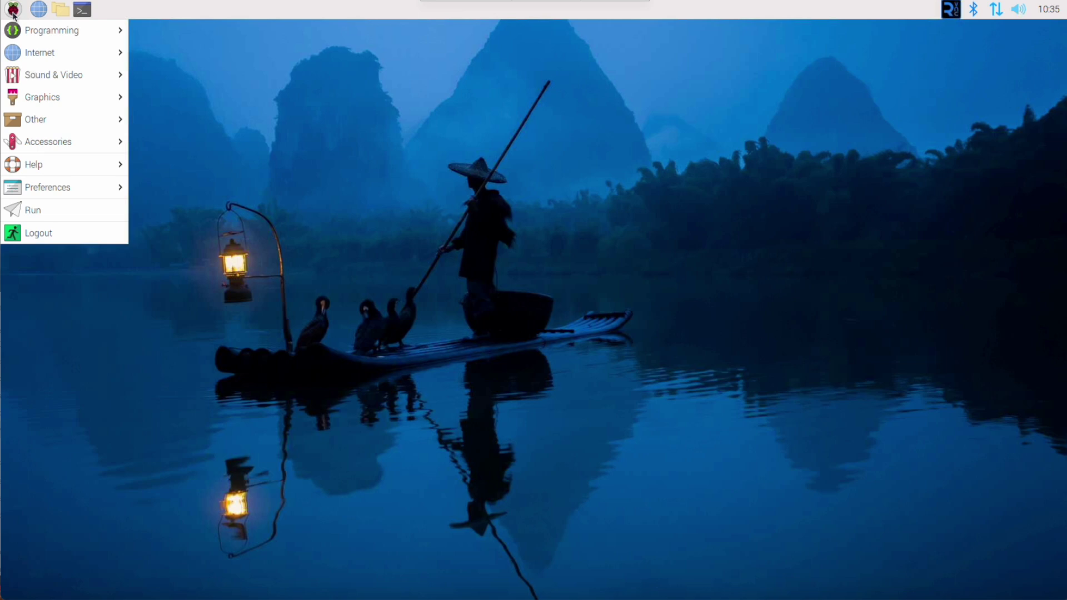
pyautogui.moveTo(65, 123)
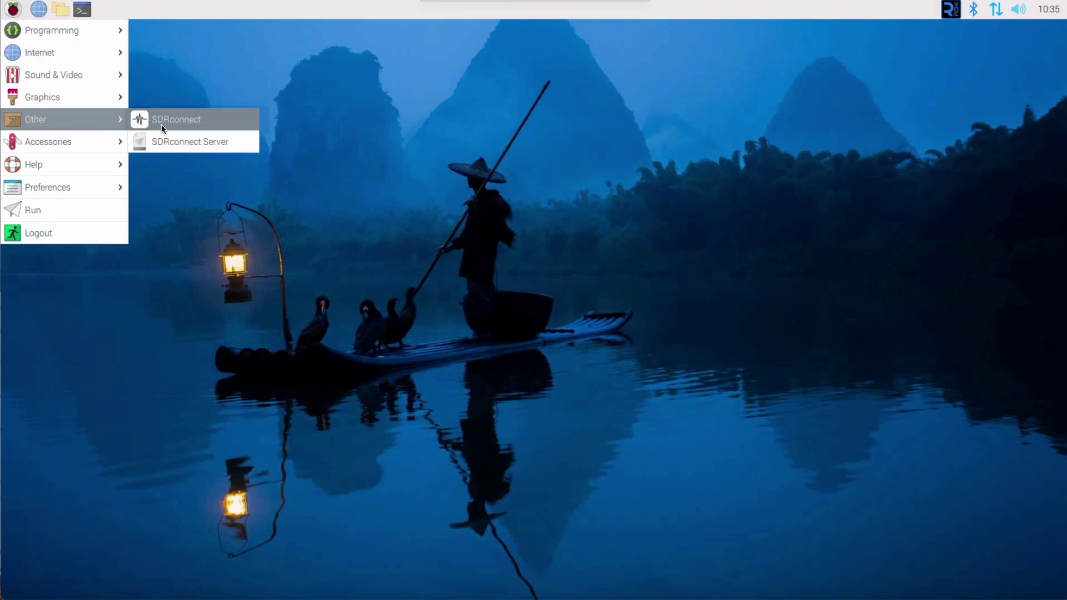
pyautogui.click(198, 123)
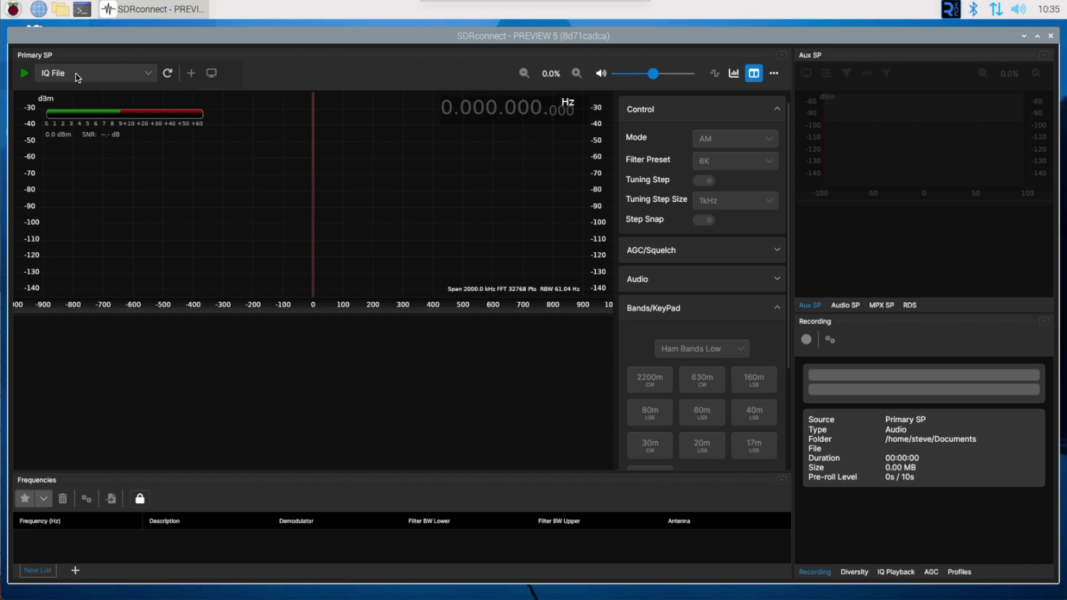
pyautogui.click(1050, 36)
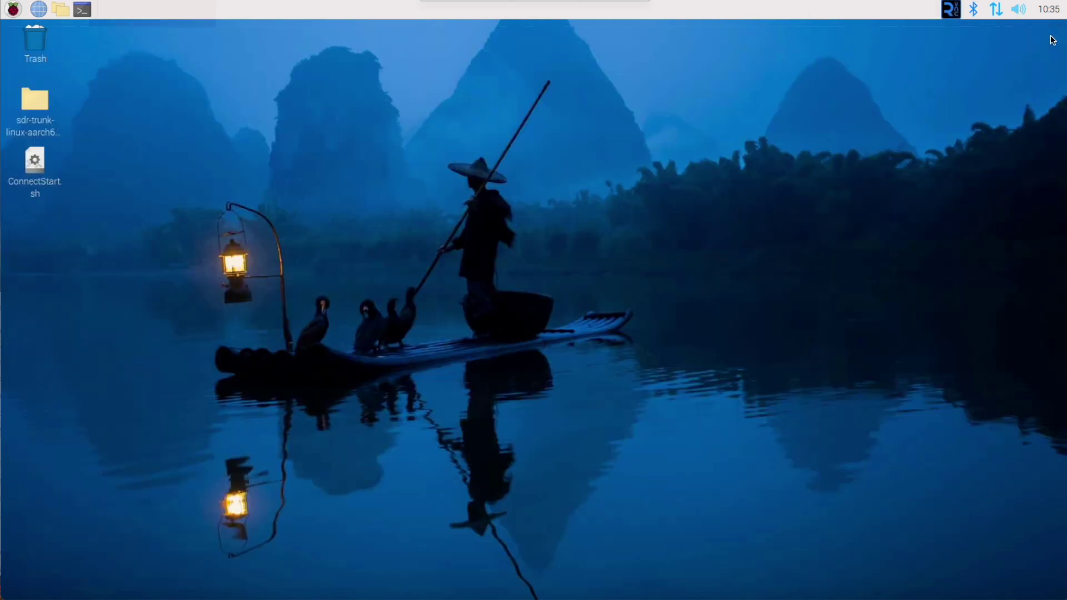
# Step: Recall and run 'systemctl status sdrconnect' in a new terminal, widening it to read the output
pyautogui.click(89, 14)
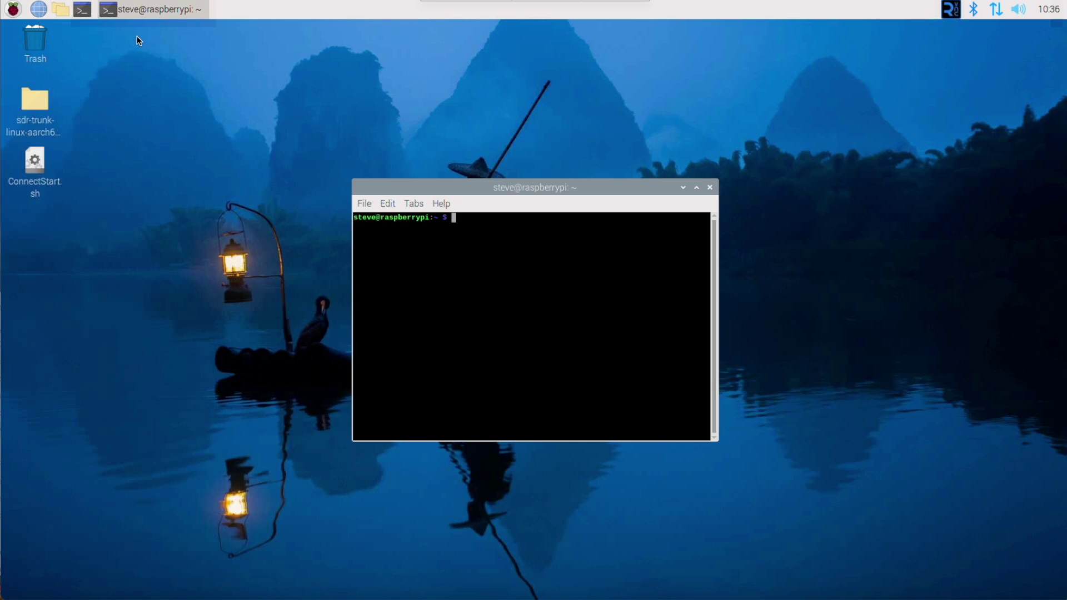
pyautogui.write('sudo systemctl stop sdrconnect')
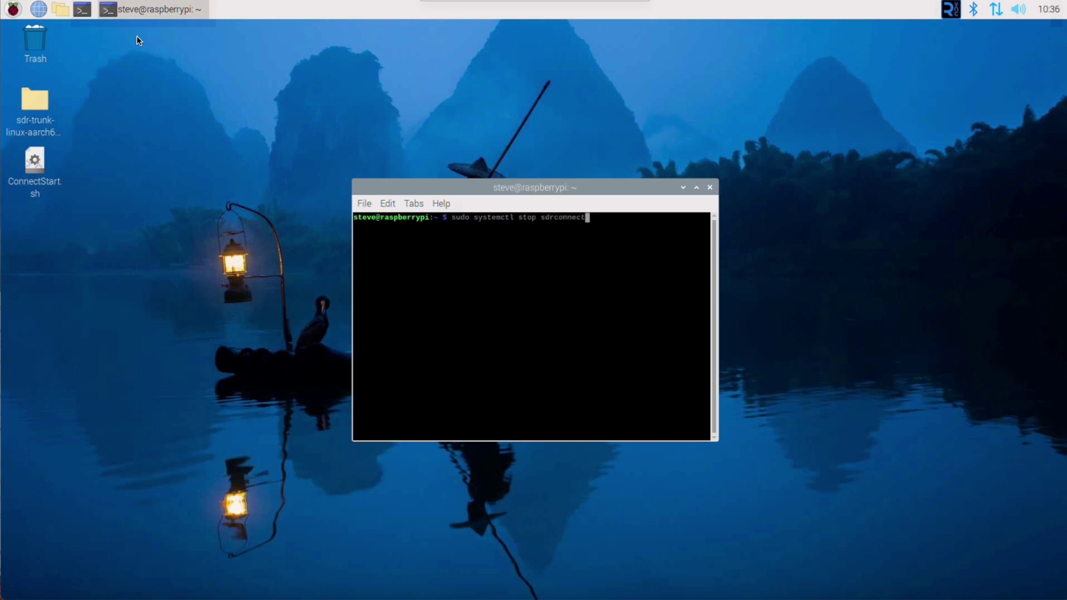
pyautogui.hotkey('ctrl', 'u')
pyautogui.write('cd ~.SDRconnect')
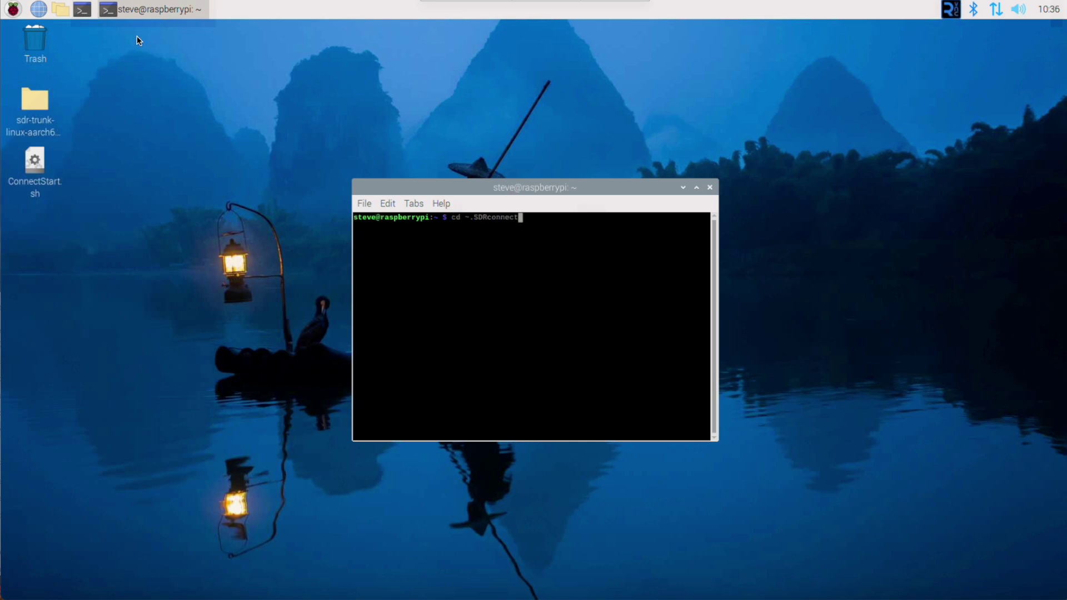
pyautogui.press('Up')
pyautogui.press('Up')
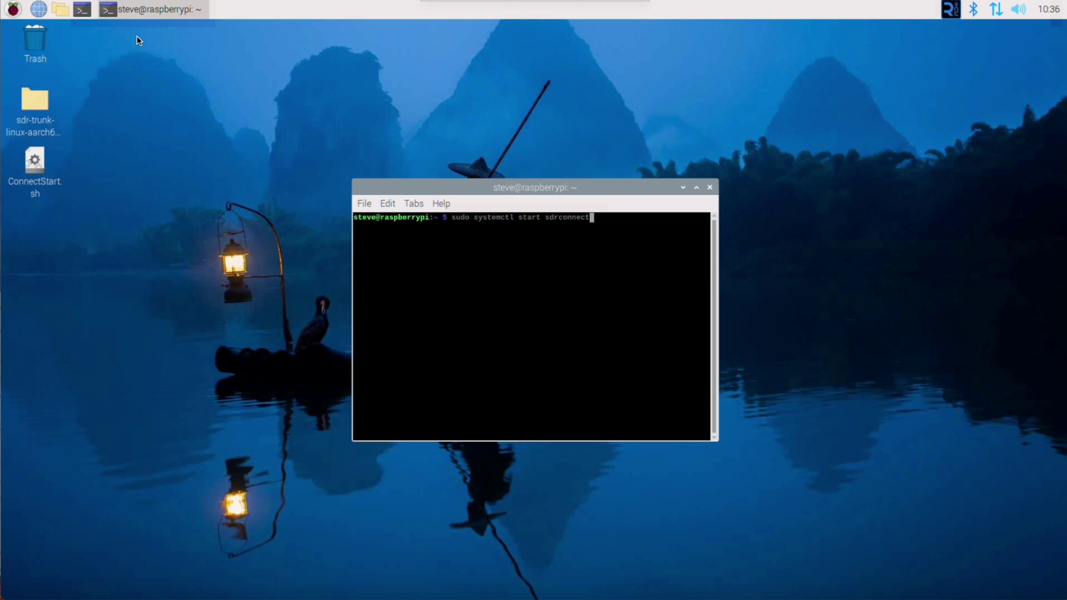
pyautogui.press('Up')
pyautogui.press('Up')
pyautogui.press('Up')
pyautogui.press('Up')
pyautogui.press('Up')
pyautogui.press('Up')
pyautogui.press('Up')
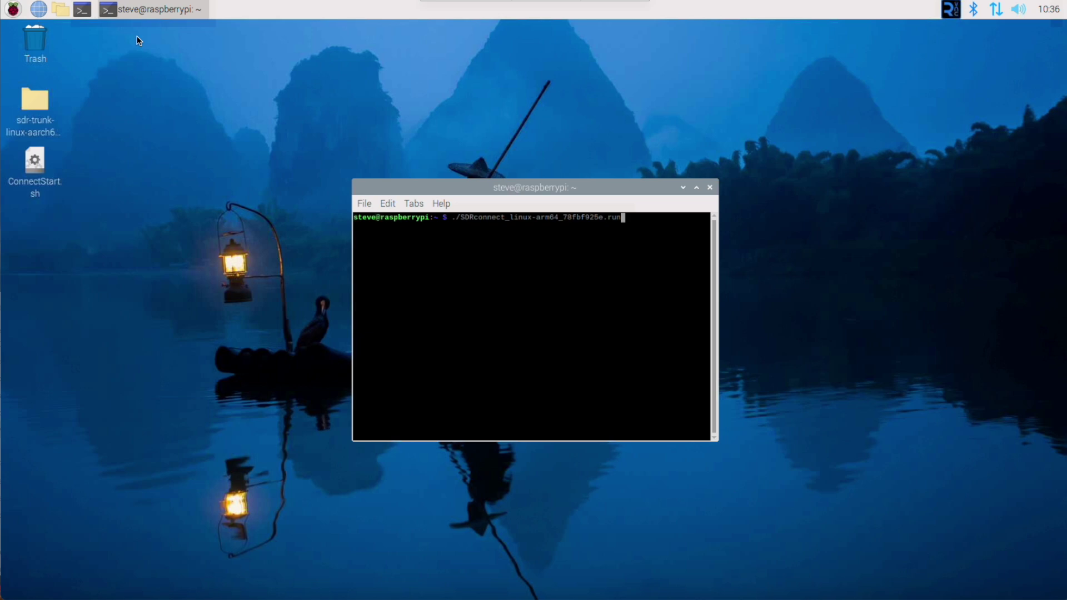
pyautogui.press('Up')
pyautogui.press('Up')
pyautogui.press('Up')
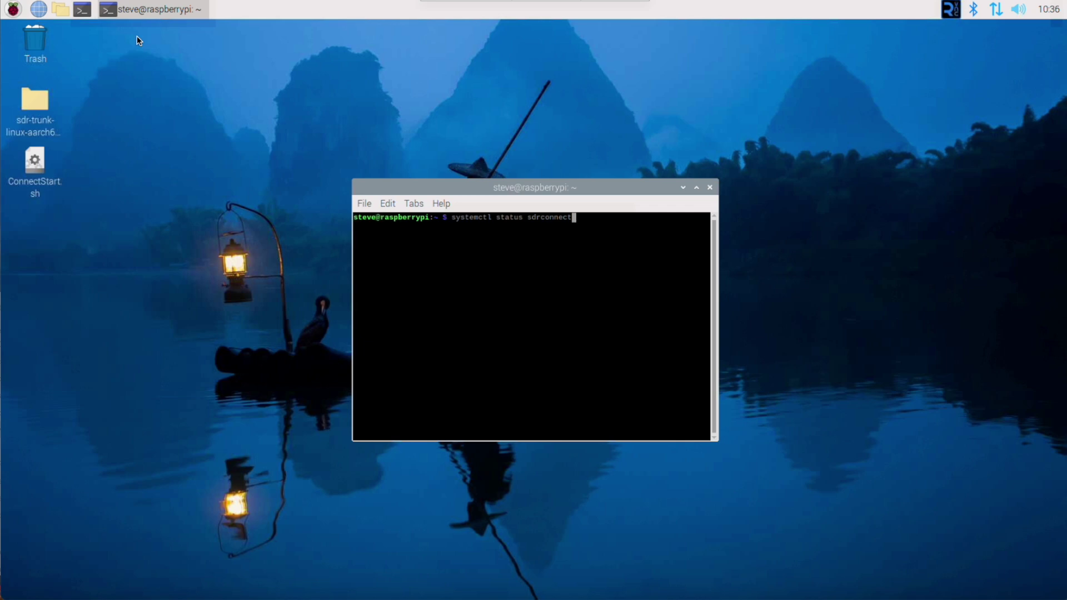
pyautogui.press('Return')
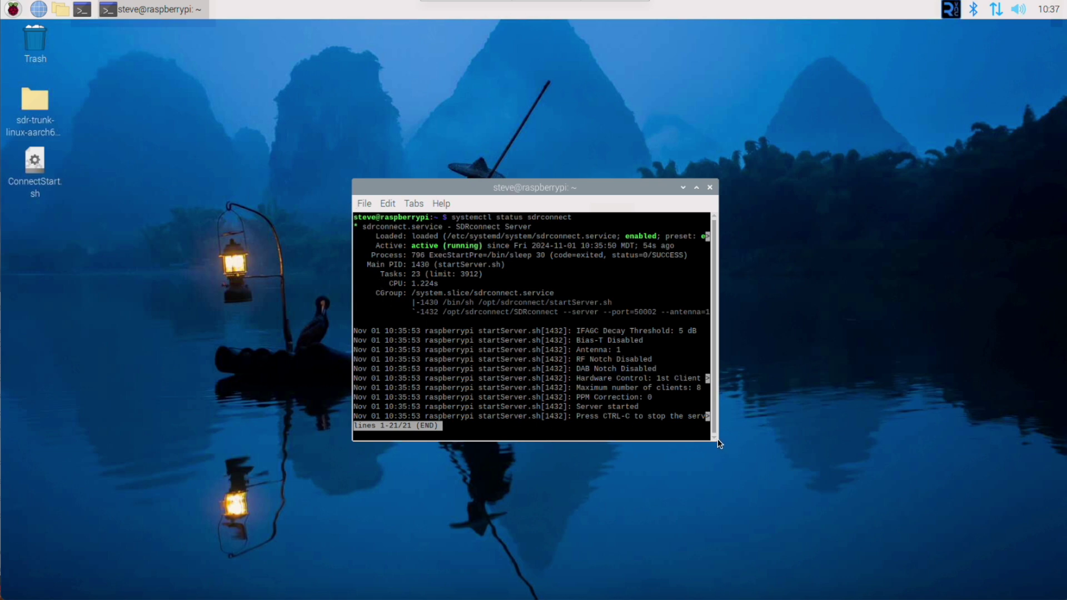
pyautogui.moveTo(724, 443); pyautogui.dragTo(860, 491)
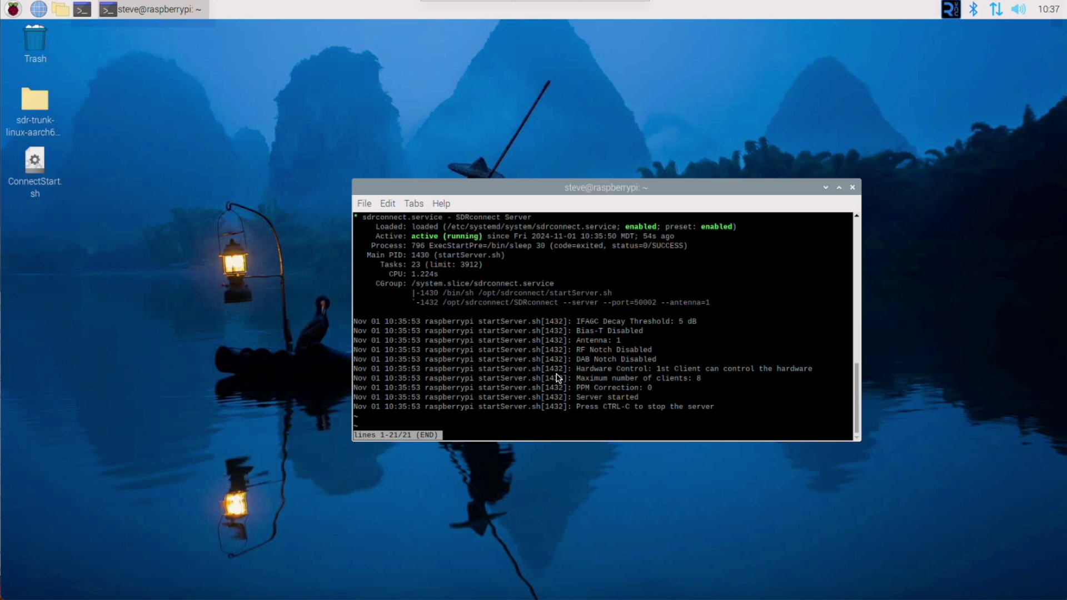
pyautogui.scroll(1, 558, 377)
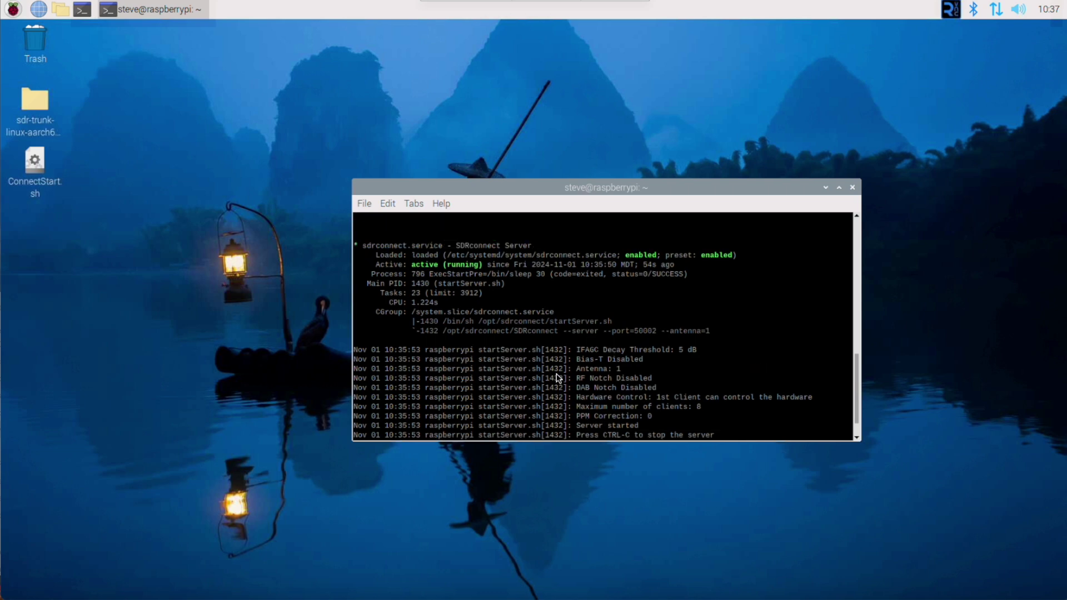